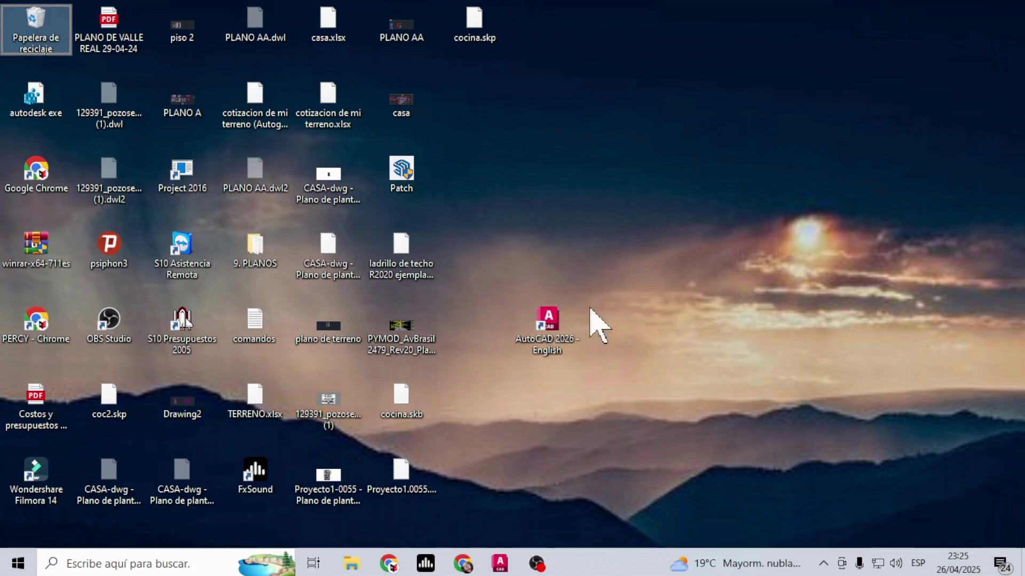
Switch back to the running AutoCAD window showing PLANO AA.dwg.
key(alt+Tab)
scroll(354, 457, down, 3)
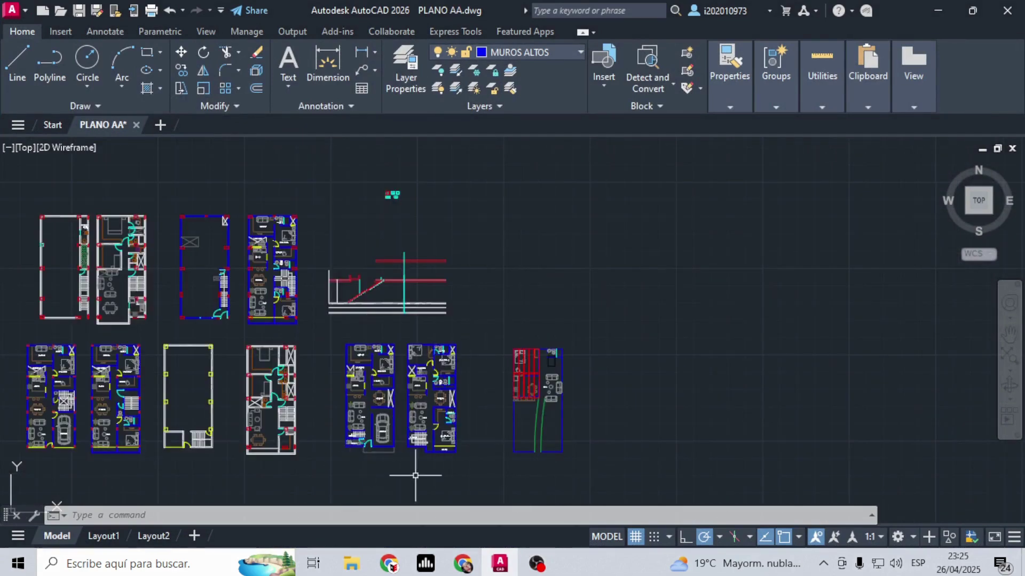
From AutoCAD's Help menu, open the Download Language Packs support article.
scroll(470, 432, up, 4)
scroll(608, 327, up, 3)
scroll(610, 326, up, 2)
scroll(507, 376, down, 1)
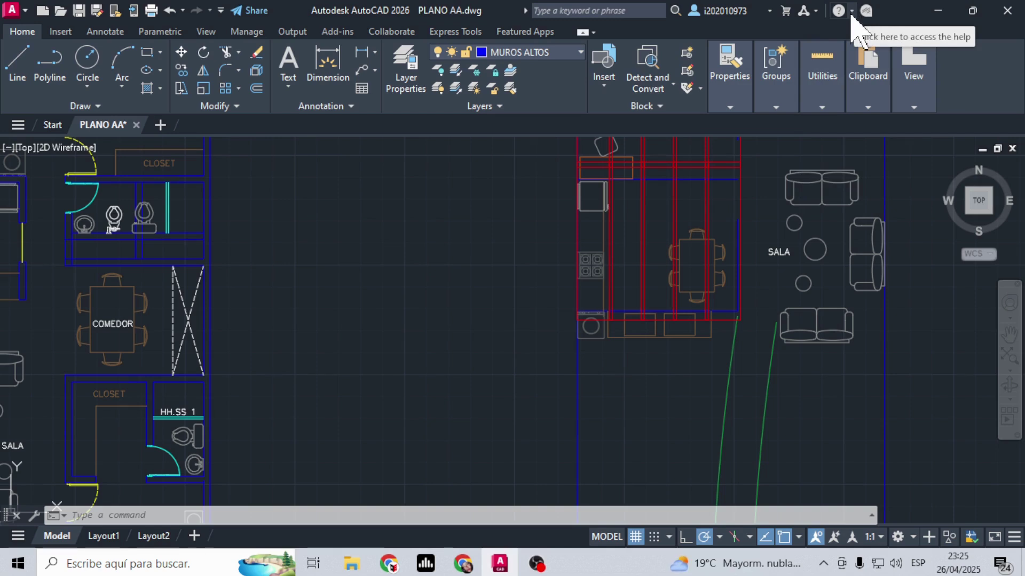
click(851, 17)
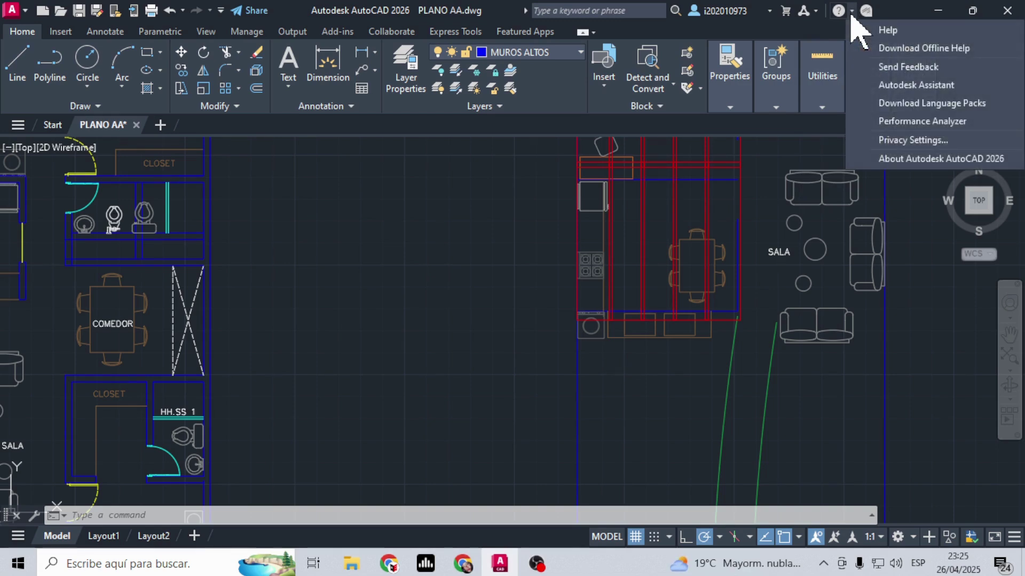
click(911, 105)
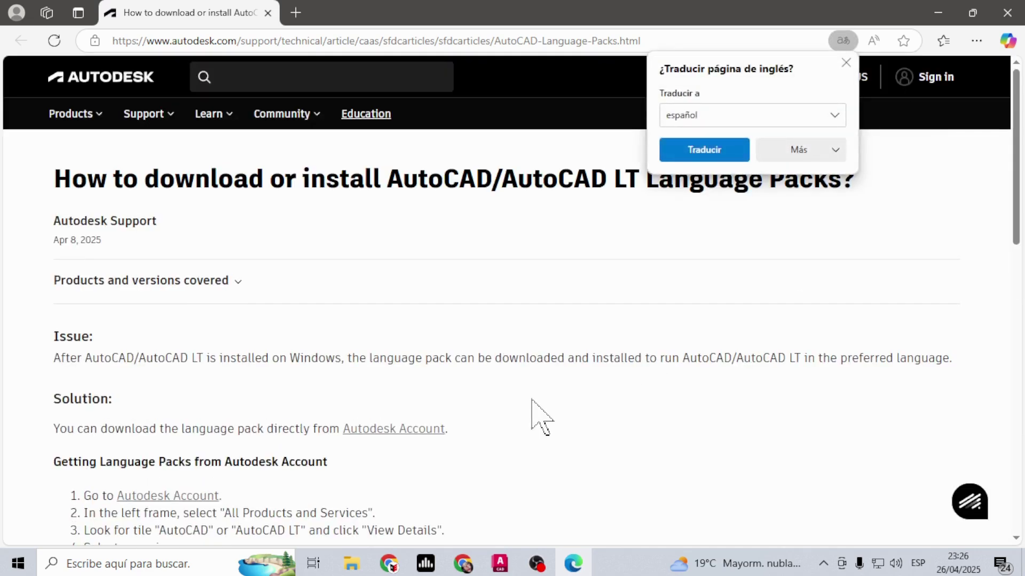
Translate the language-packs article with Traducir a español and scroll to its steps.
right_click(536, 397)
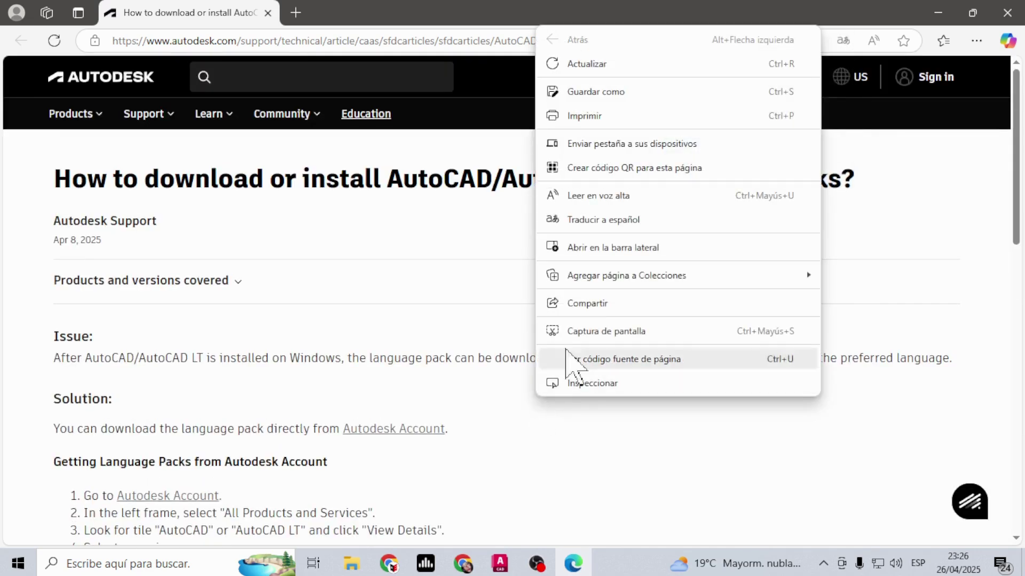
click(617, 221)
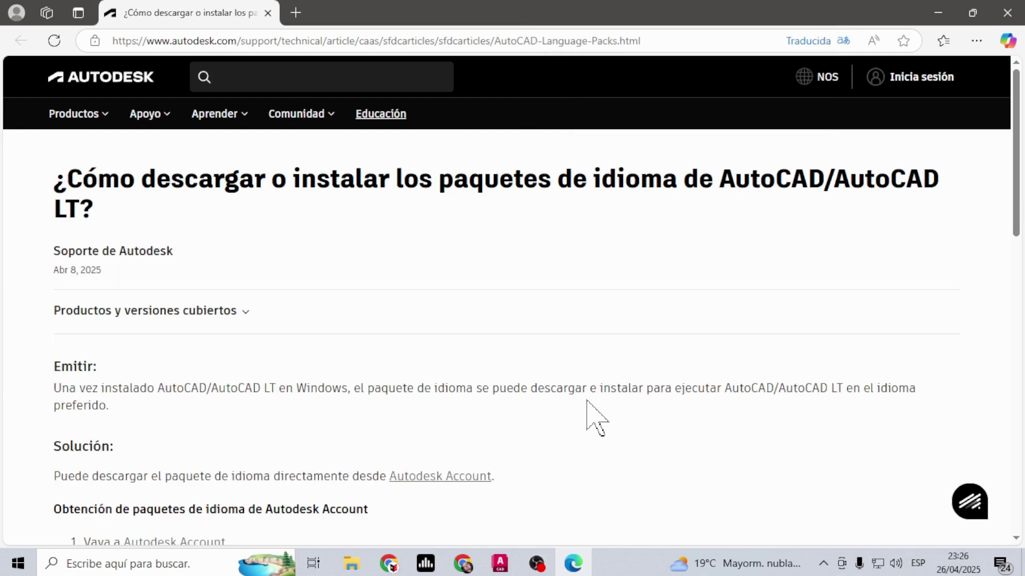
scroll(591, 418, down, 5)
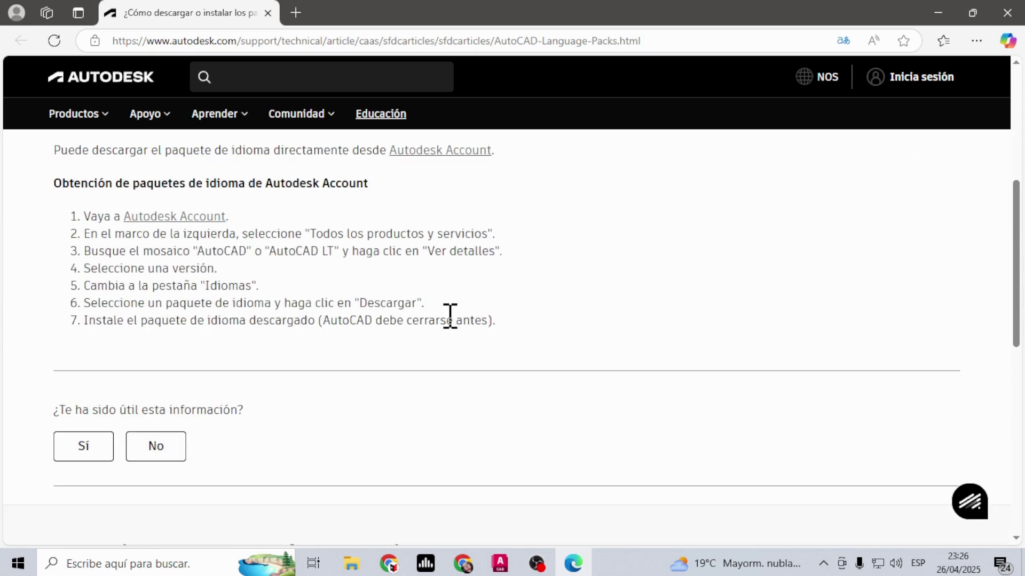
Go to Autodesk Account and sign in with the saved e-mail and password.
click(195, 228)
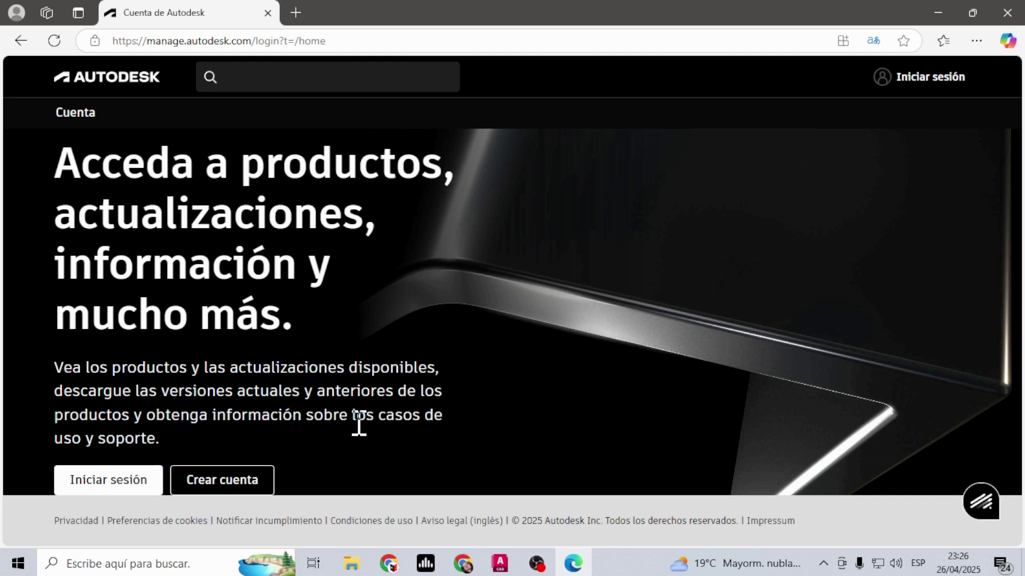
click(207, 482)
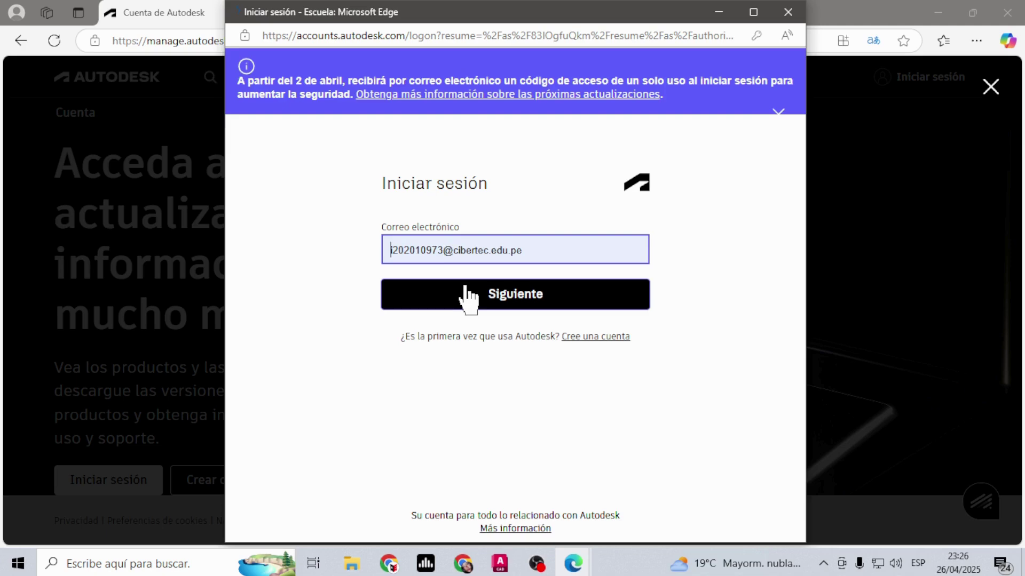
click(463, 296)
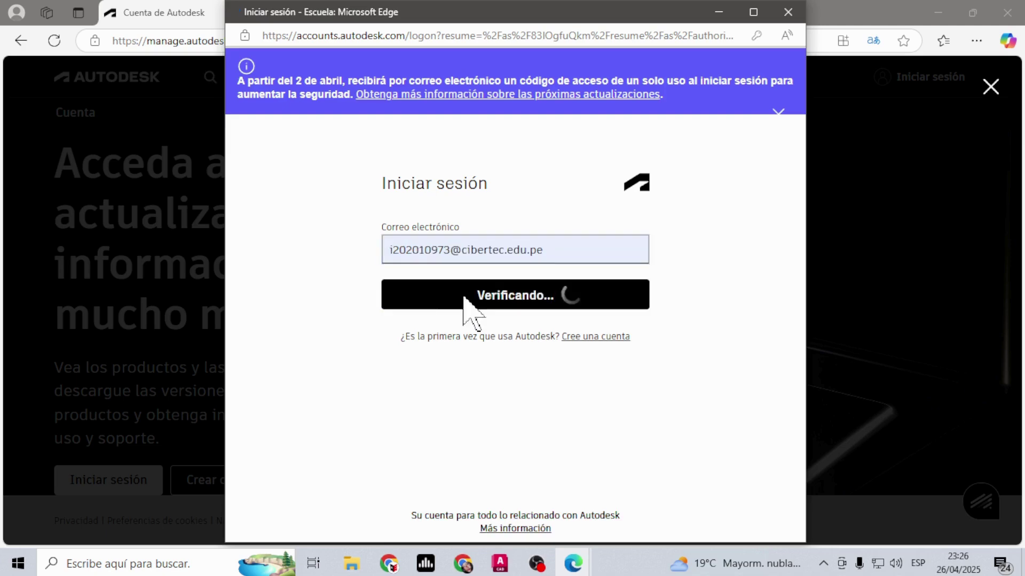
click(513, 291)
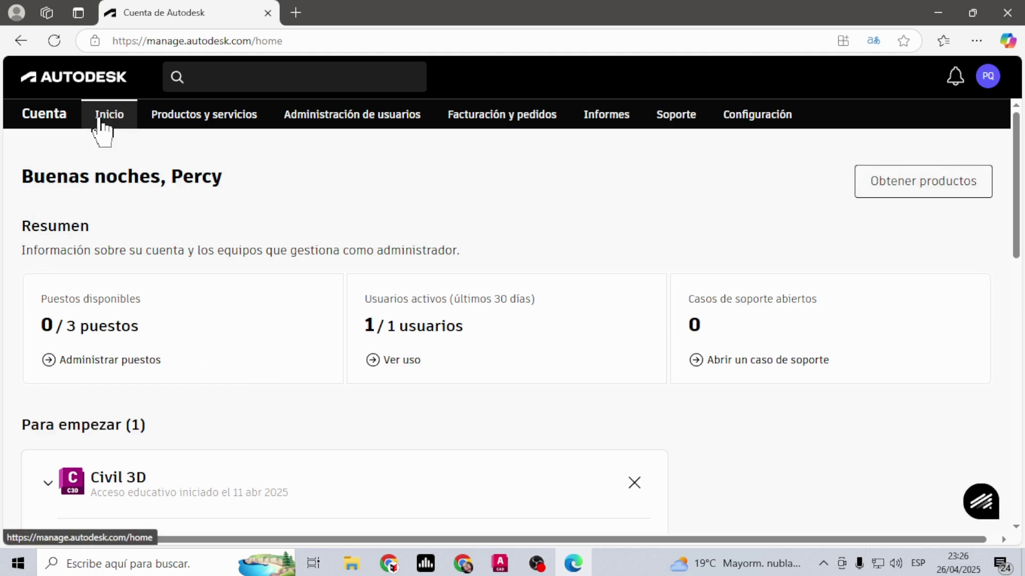
Open Productos y servicios and view the AutoCAD product details.
click(203, 120)
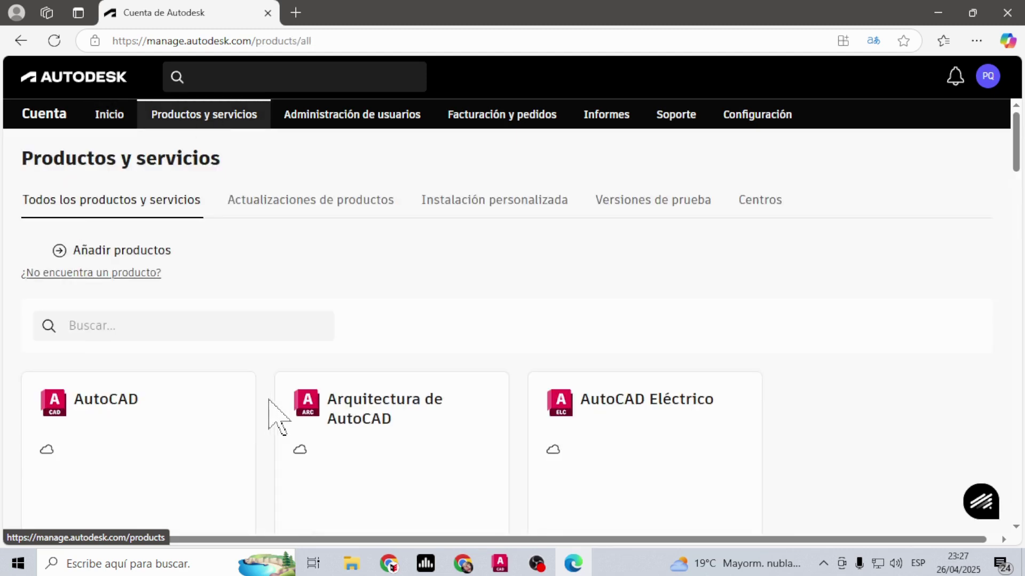
scroll(625, 400, down, 5)
scroll(631, 407, down, 7)
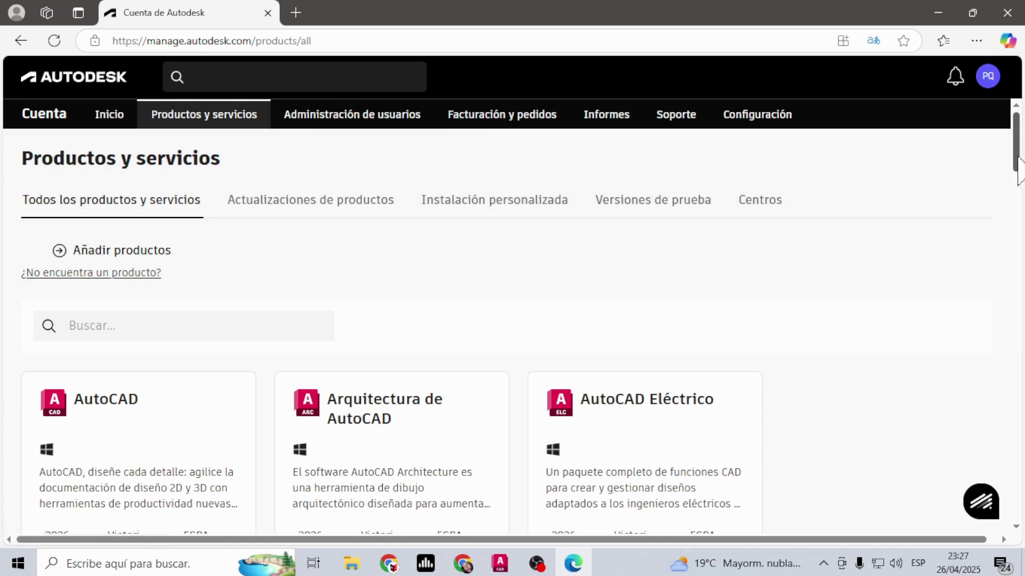
drag(1017, 158, 1013, 189)
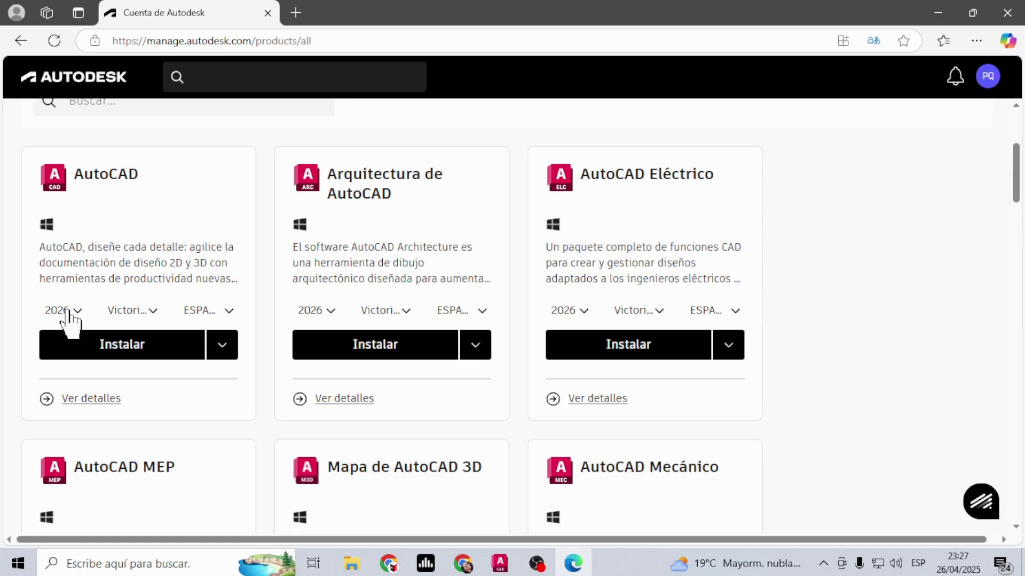
click(57, 404)
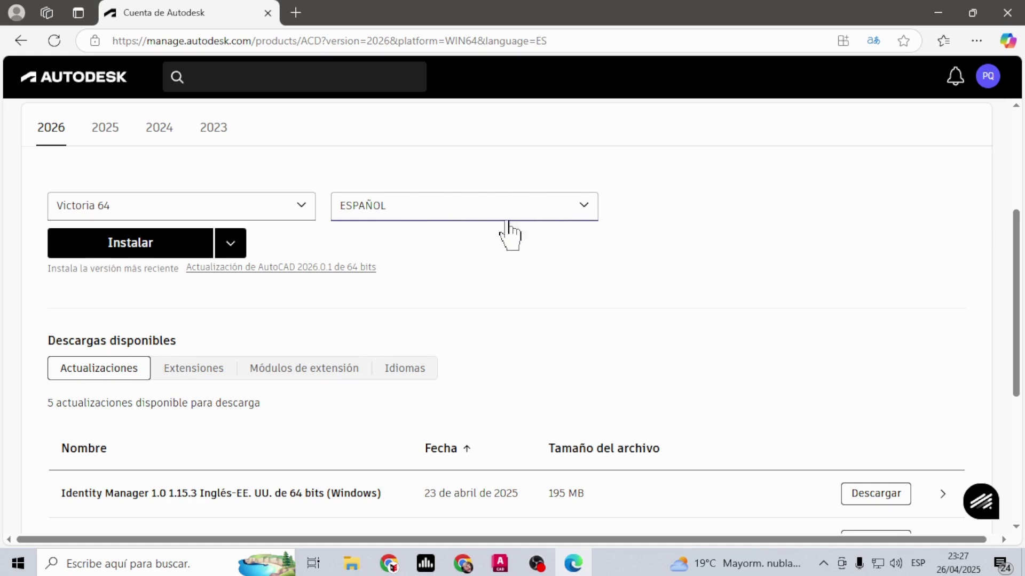
Download the AutoCAD 2026 installer in ESPAÑOL, accepting the terms.
click(585, 216)
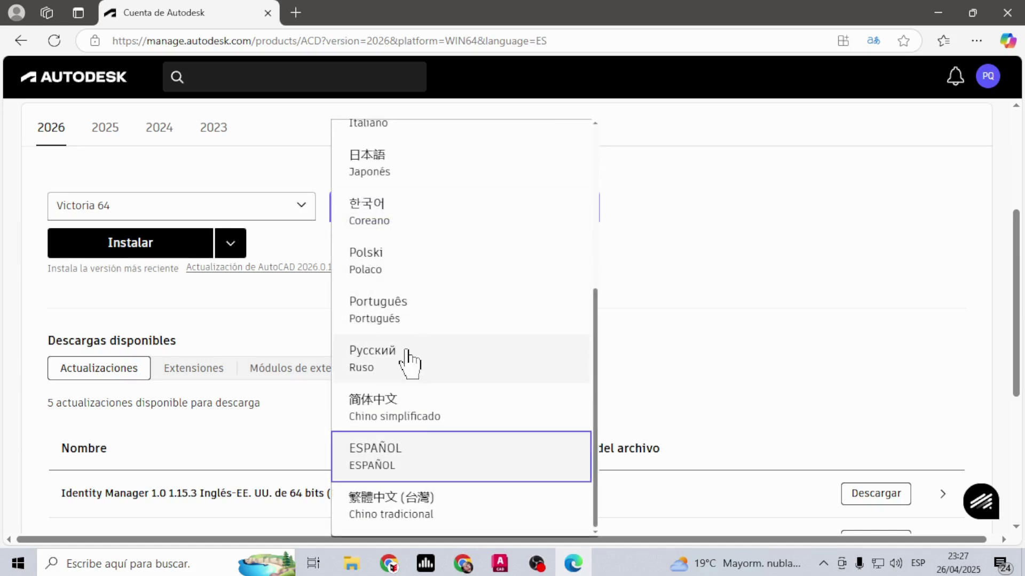
scroll(407, 359, up, 5)
scroll(376, 288, down, 5)
click(686, 255)
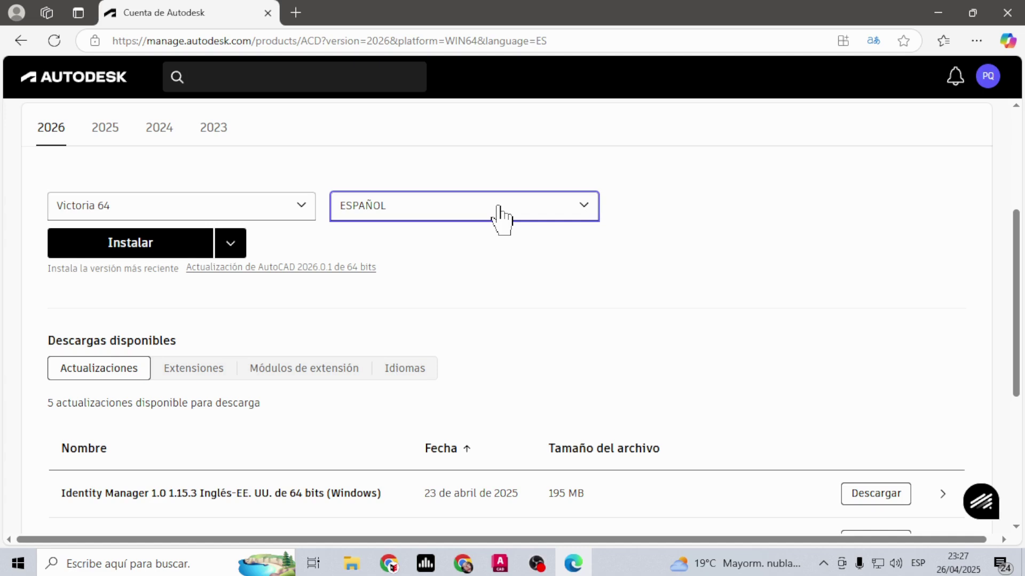
click(130, 245)
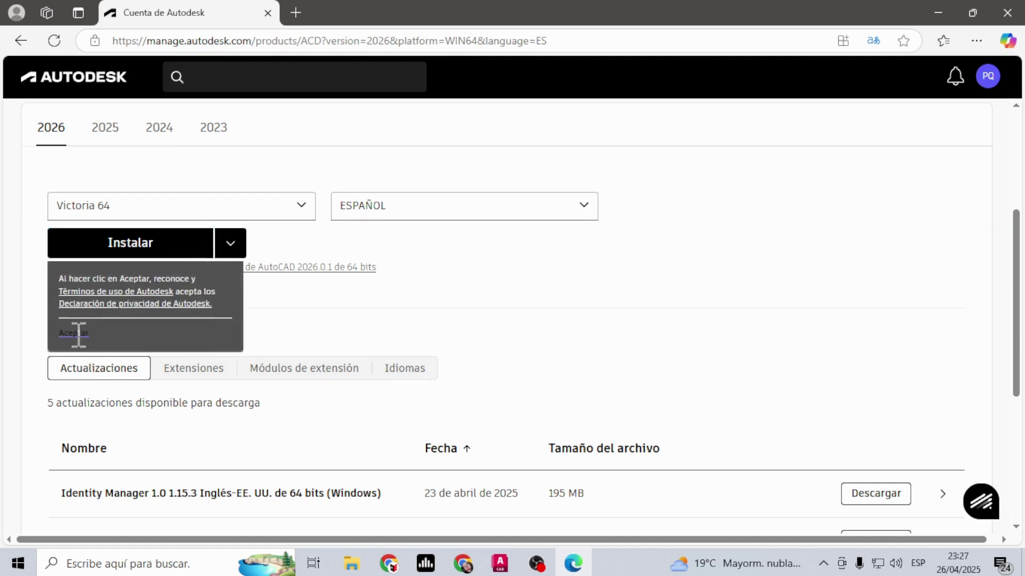
click(79, 333)
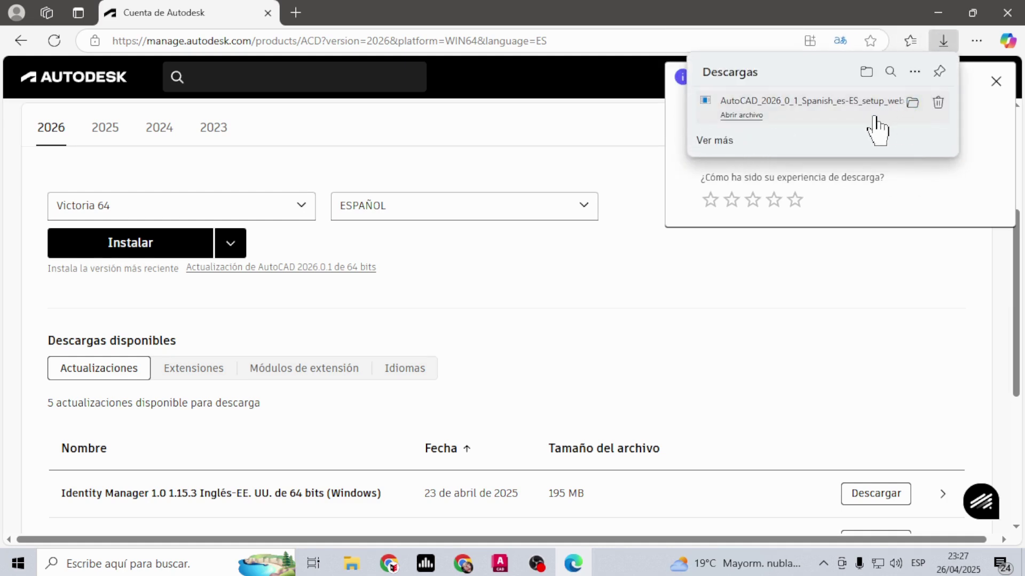
Show the Spanish setup file in Descargas and run it as administrator.
click(912, 103)
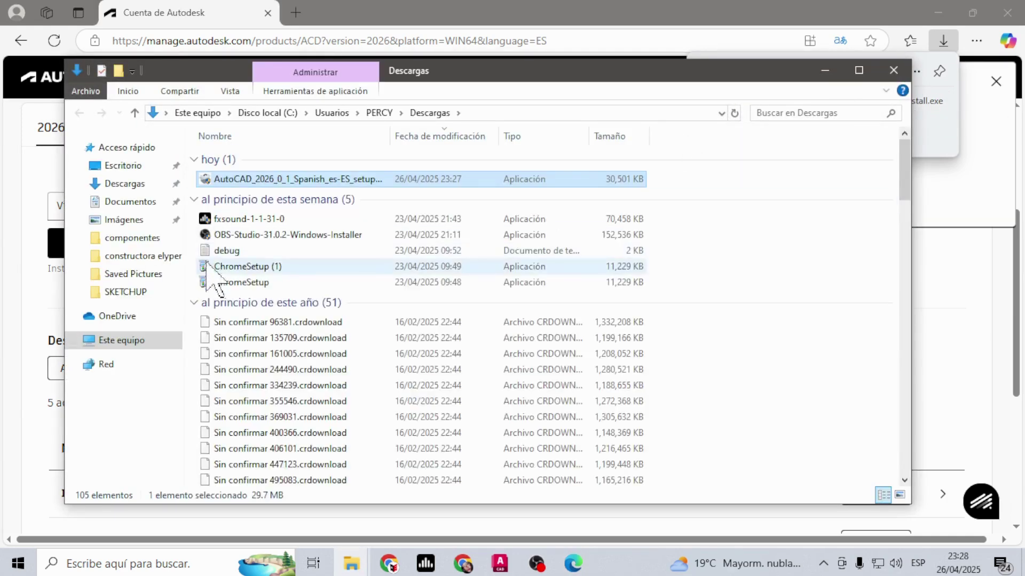
right_click(264, 180)
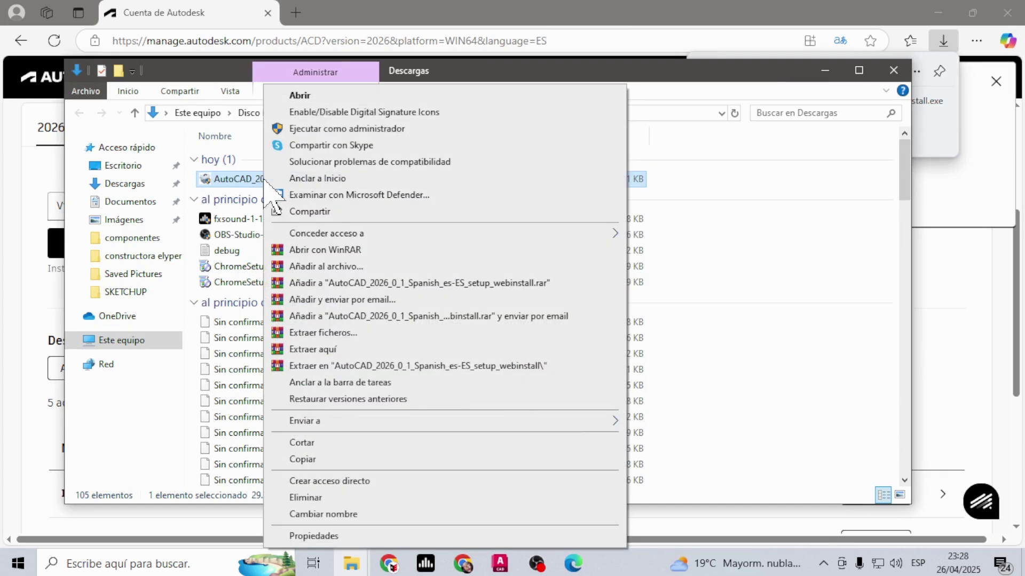
click(335, 130)
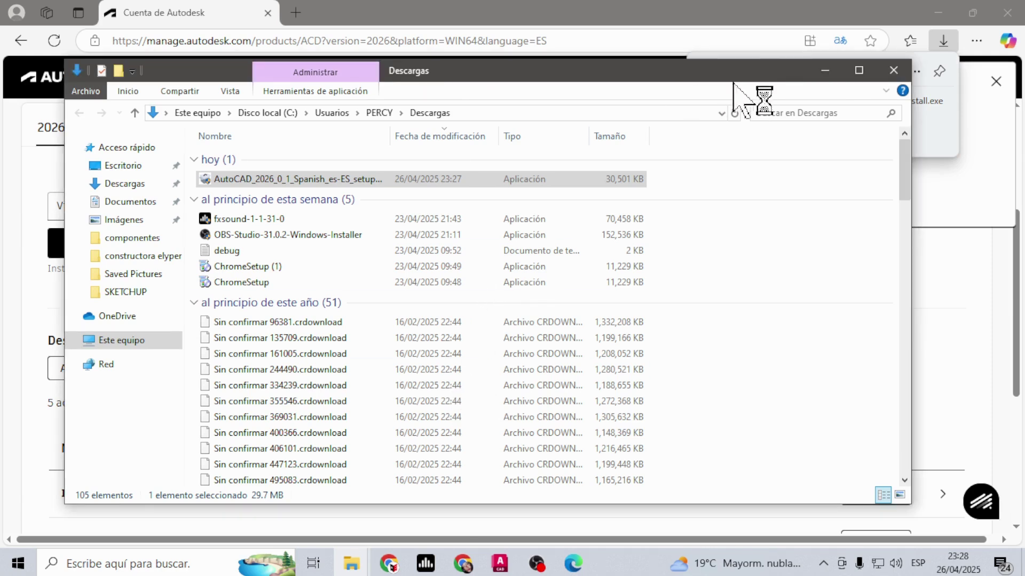
Minimize the Descargas folder, Edge and AutoCAD windows.
click(823, 70)
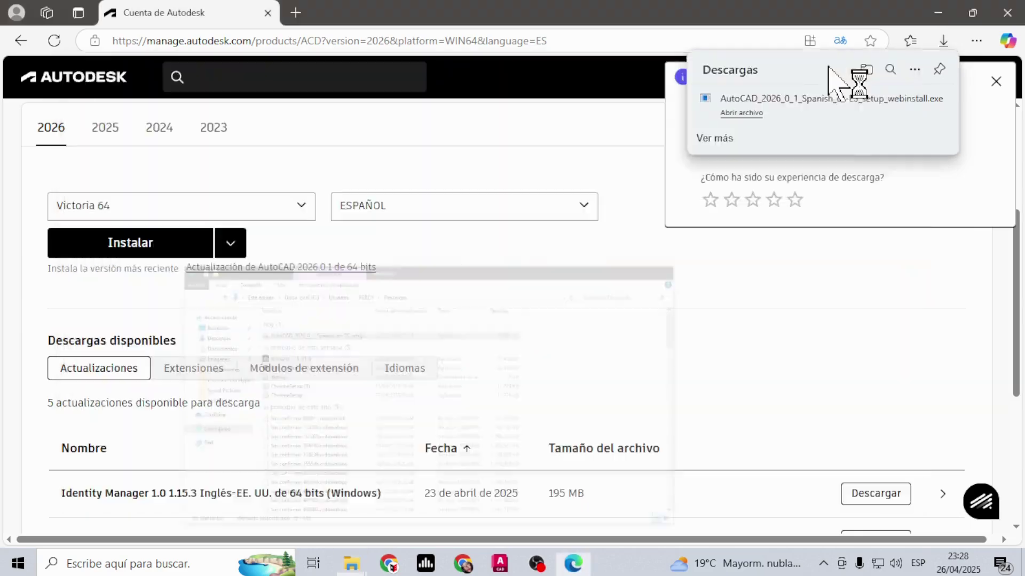
click(937, 12)
click(938, 10)
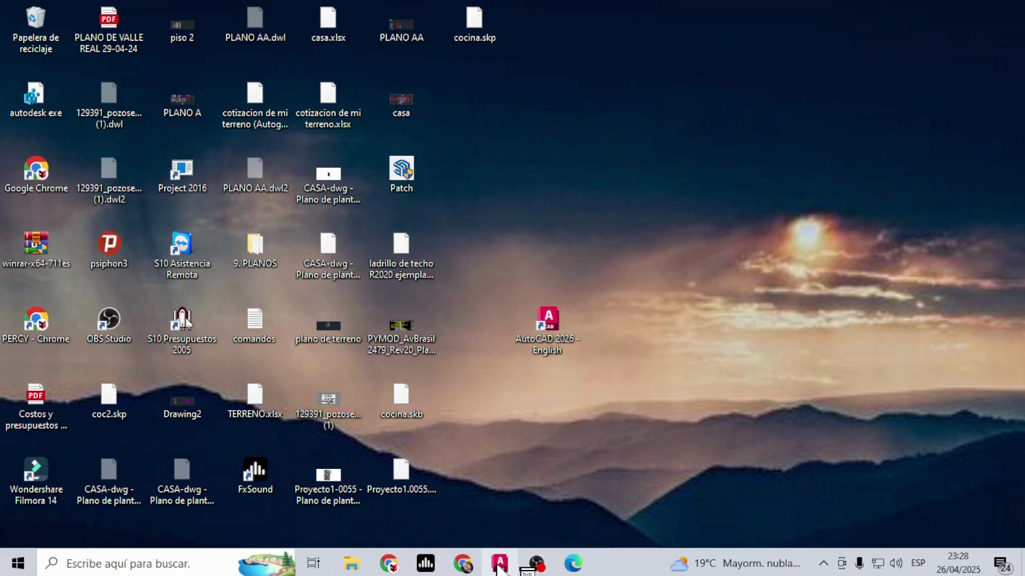
mouse_move(500, 564)
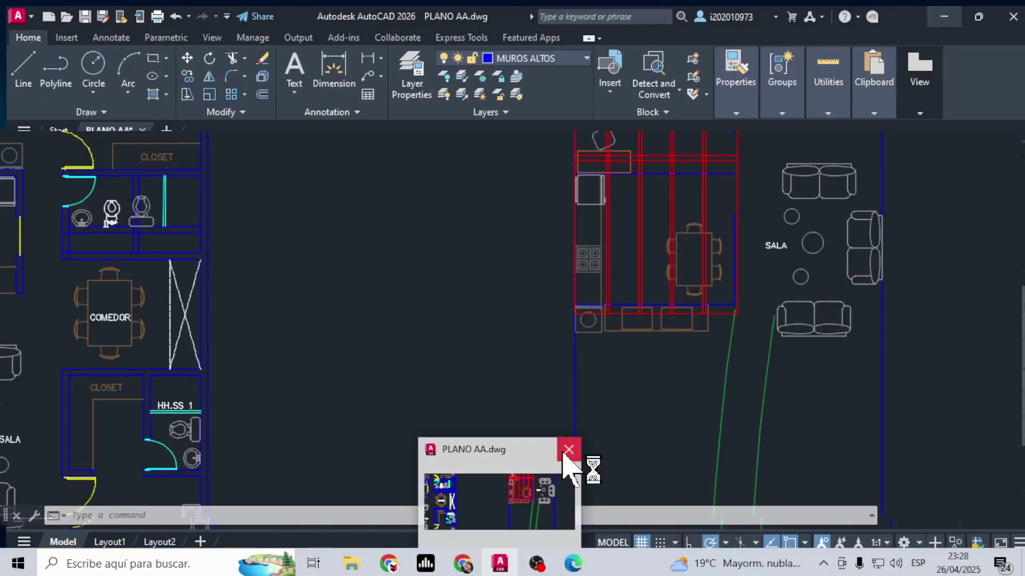
Close PLANO AA.dwg and exit AutoCAD, answering the save-changes prompt.
click(566, 452)
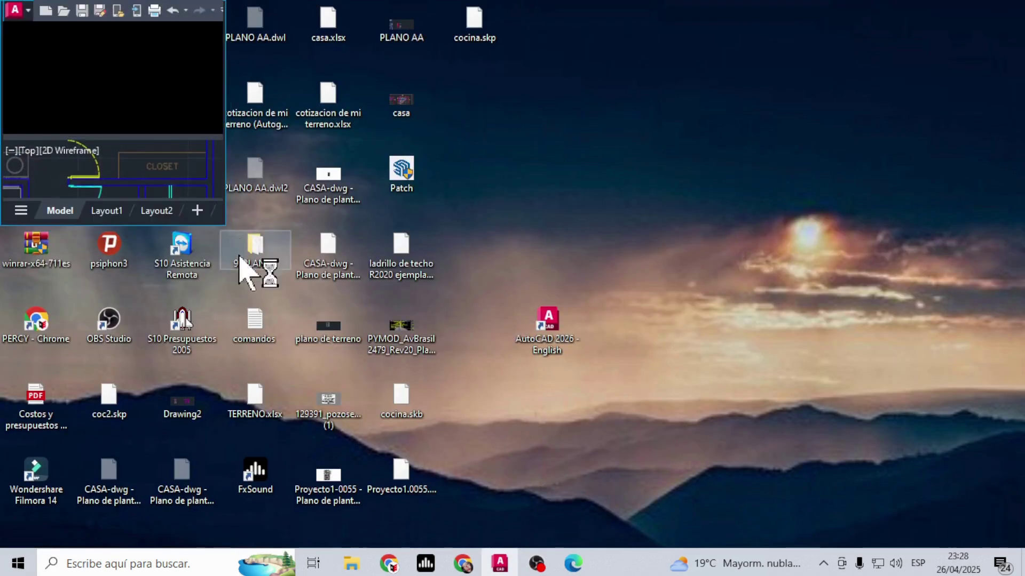
click(205, 13)
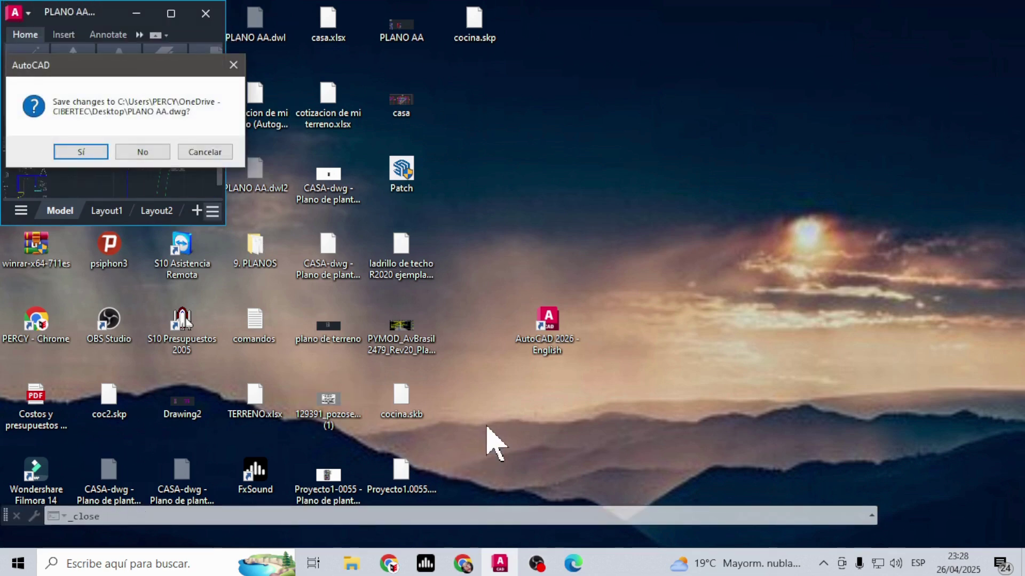
click(142, 152)
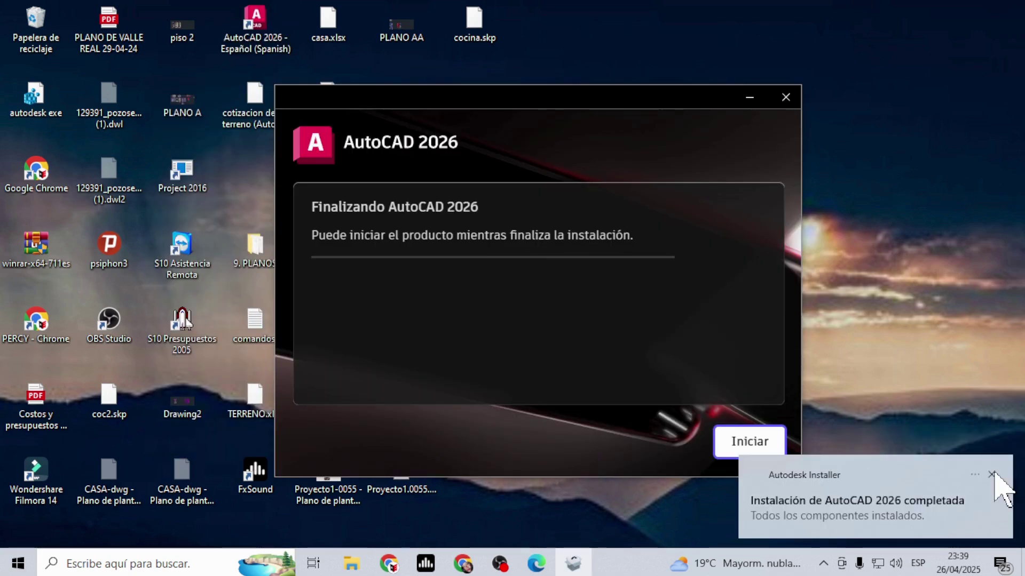
Dismiss the notification, then start AutoCAD from the completed installer and close it.
click(992, 475)
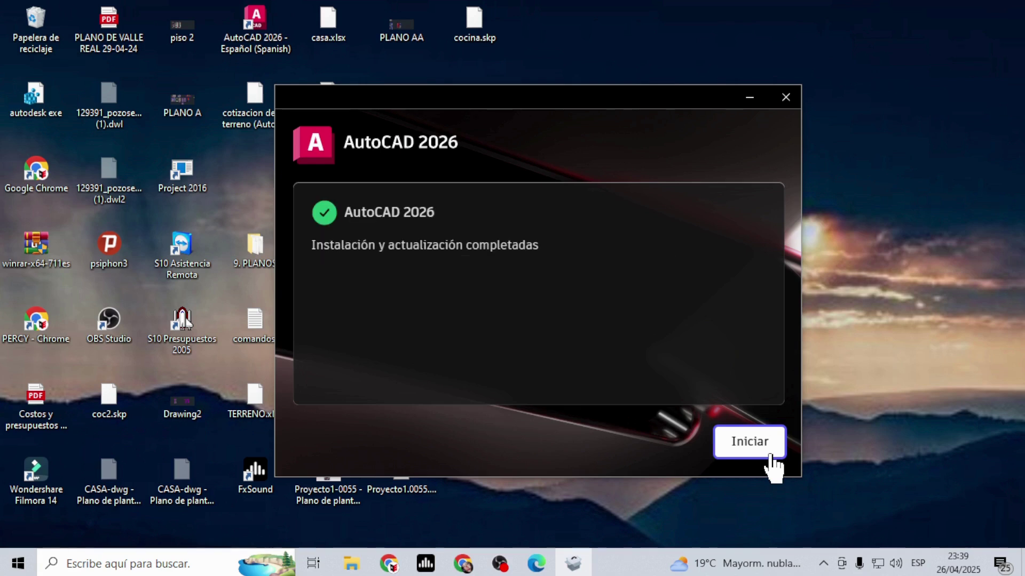
click(757, 454)
click(770, 456)
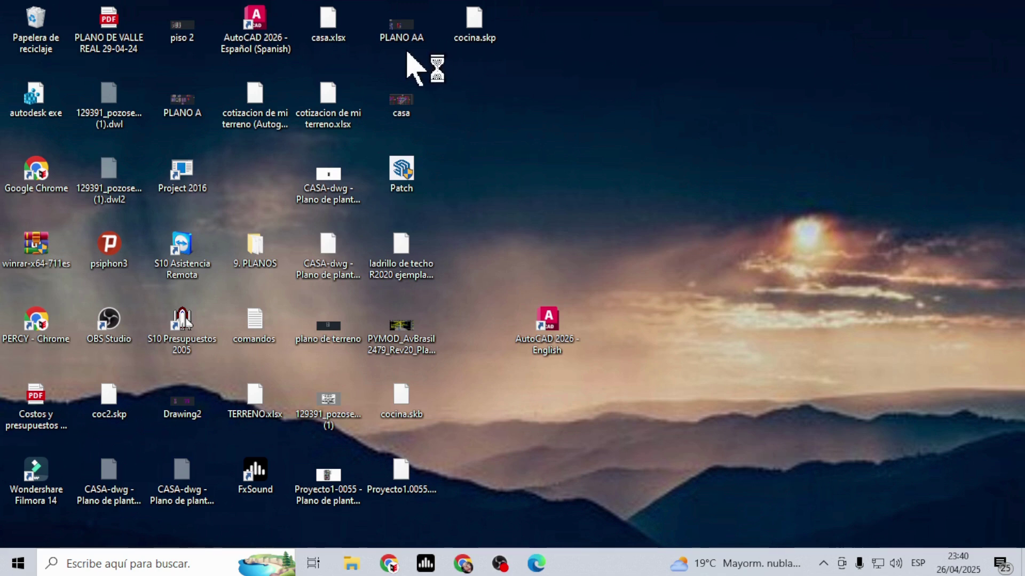
Arrange the AutoCAD 2026 Español and English shortcuts side by side, then launch Español.
mouse_move(264, 49)
mouse_down()
mouse_move(636, 317)
mouse_move(647, 354)
mouse_up()
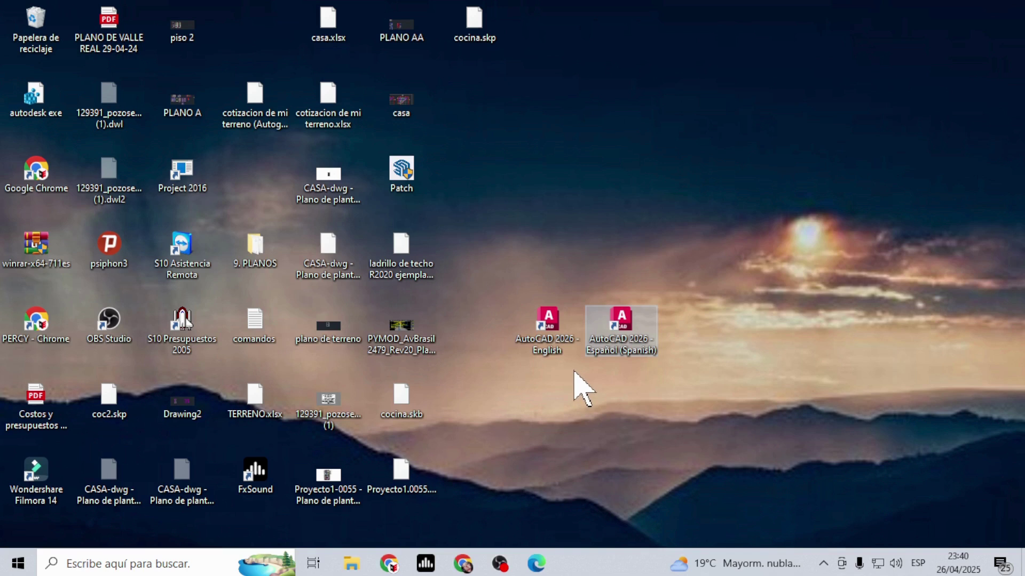
click(599, 386)
mouse_move(603, 352)
mouse_down()
mouse_move(705, 327)
mouse_move(683, 354)
mouse_up()
mouse_move(549, 359)
mouse_down()
mouse_move(607, 268)
mouse_move(774, 333)
mouse_move(678, 405)
mouse_move(702, 419)
mouse_up()
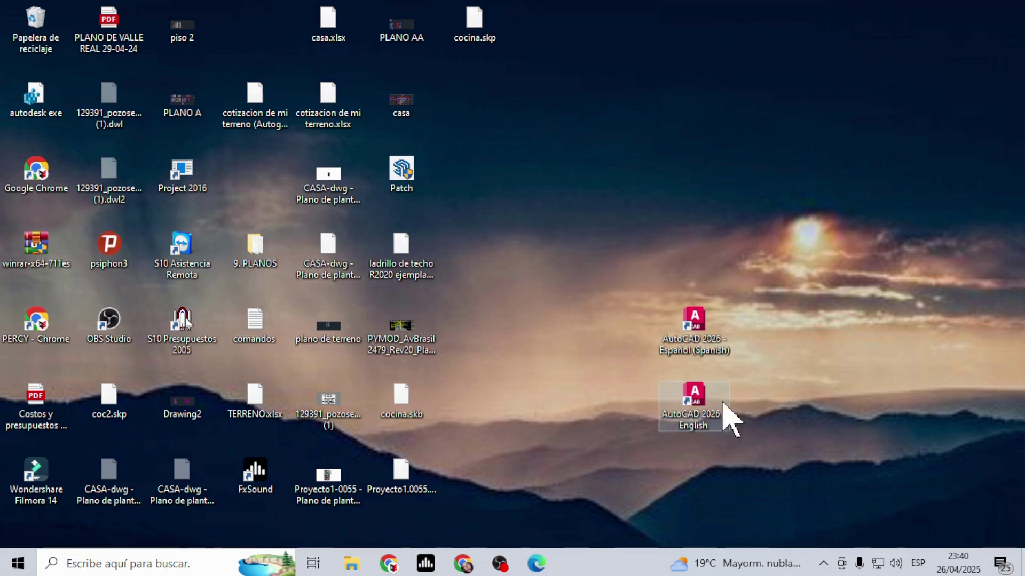
click(734, 389)
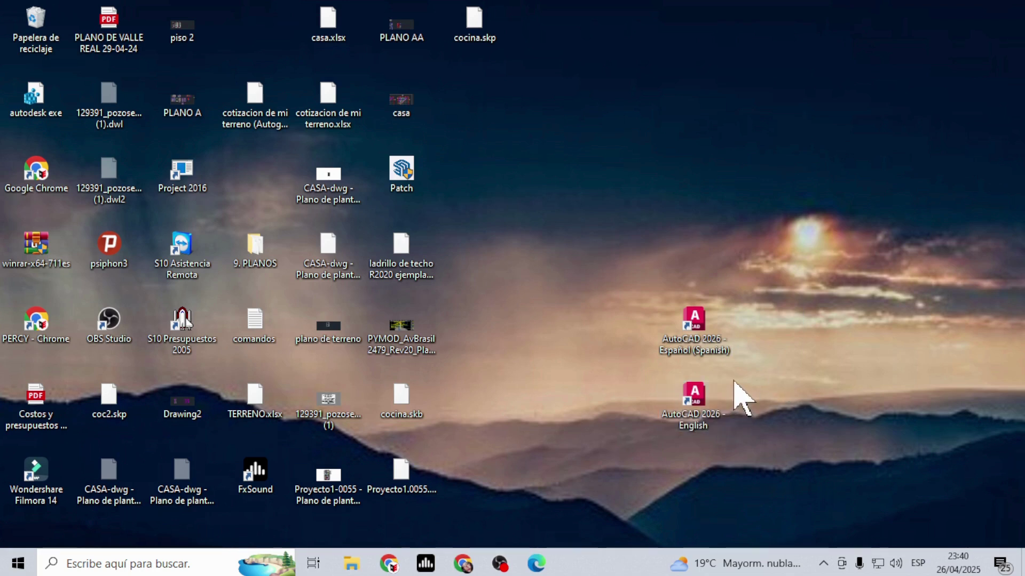
mouse_move(693, 415)
mouse_down()
mouse_move(767, 344)
mouse_move(778, 347)
mouse_up()
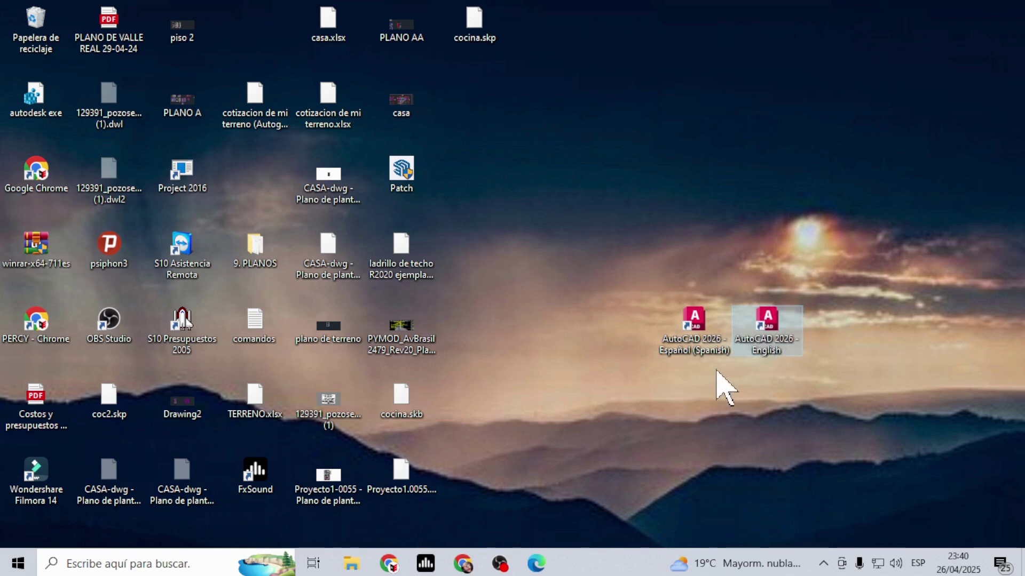
click(670, 335)
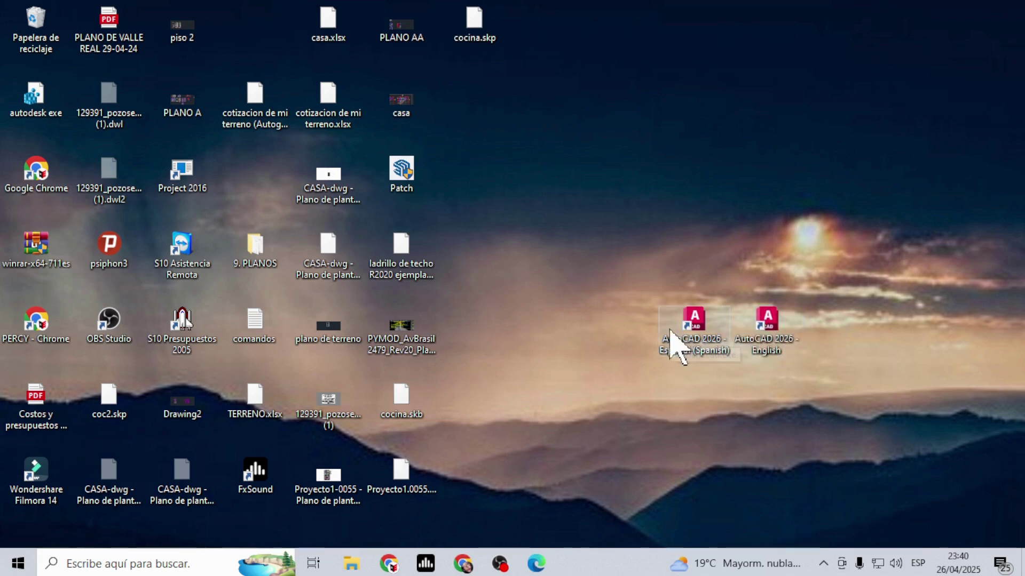
double_click(767, 343)
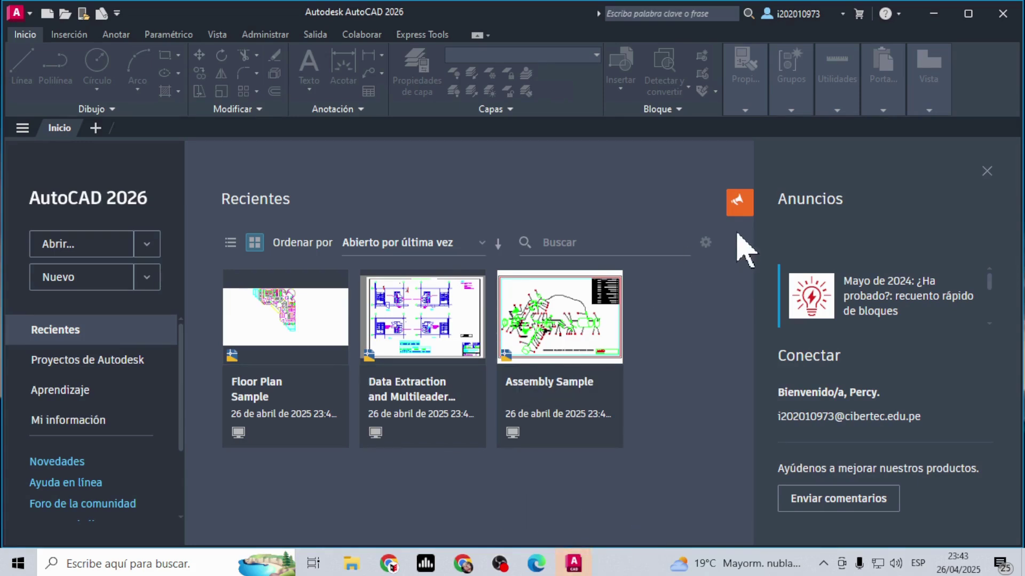
Close Anuncios, check the Help menu, and view the Portapapeles and Vista ribbon flyouts.
click(987, 170)
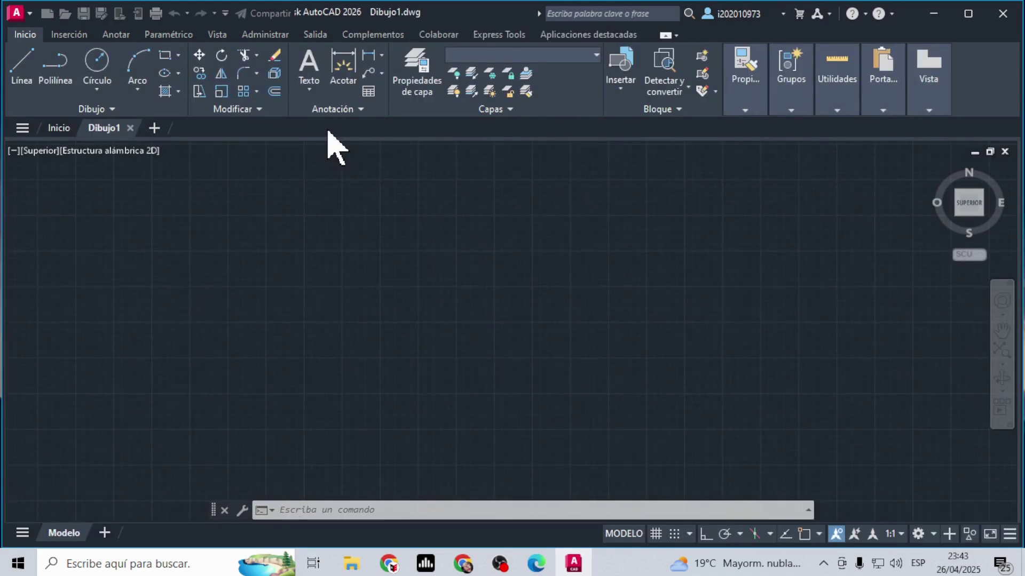
click(866, 15)
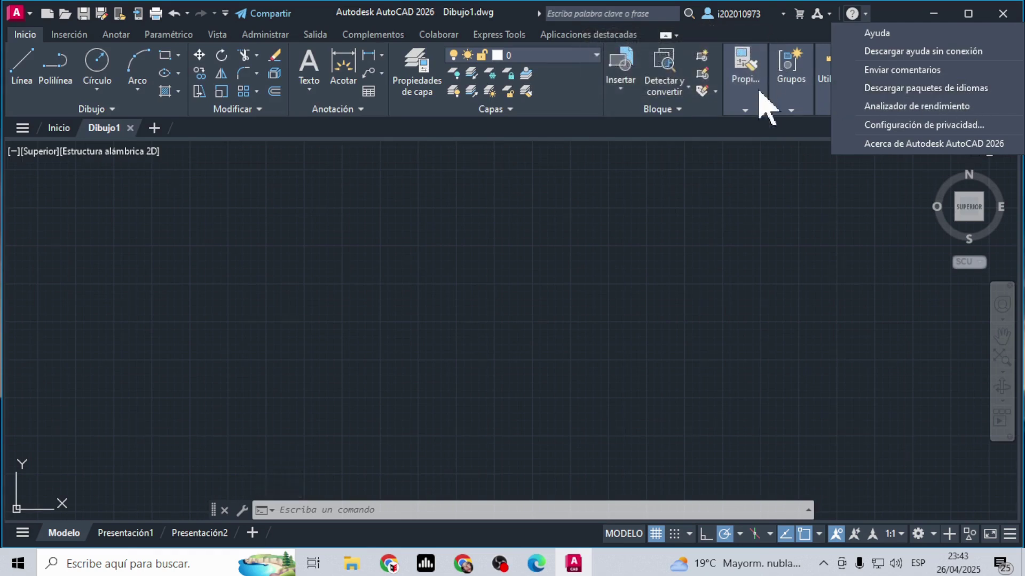
click(796, 199)
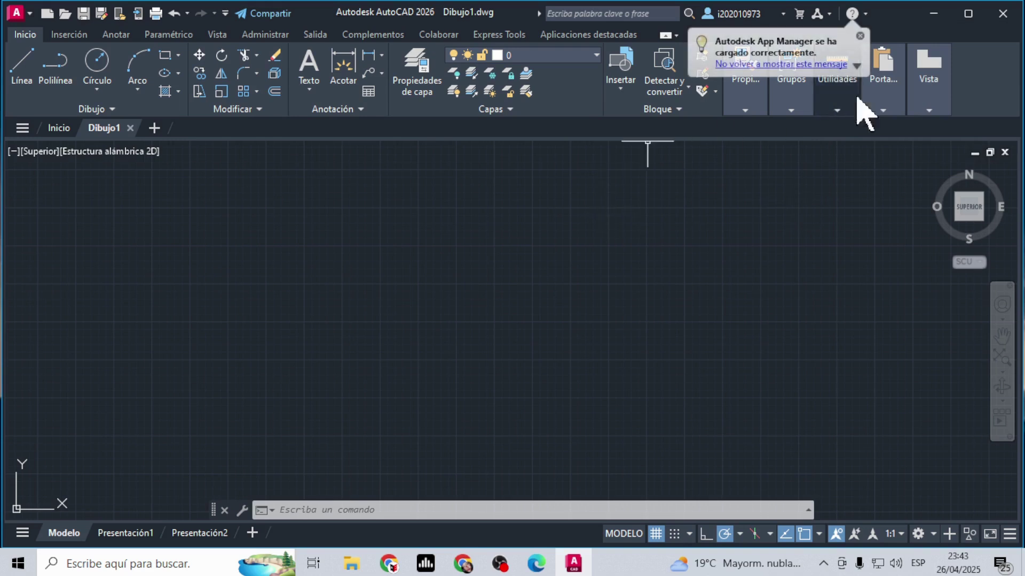
click(859, 36)
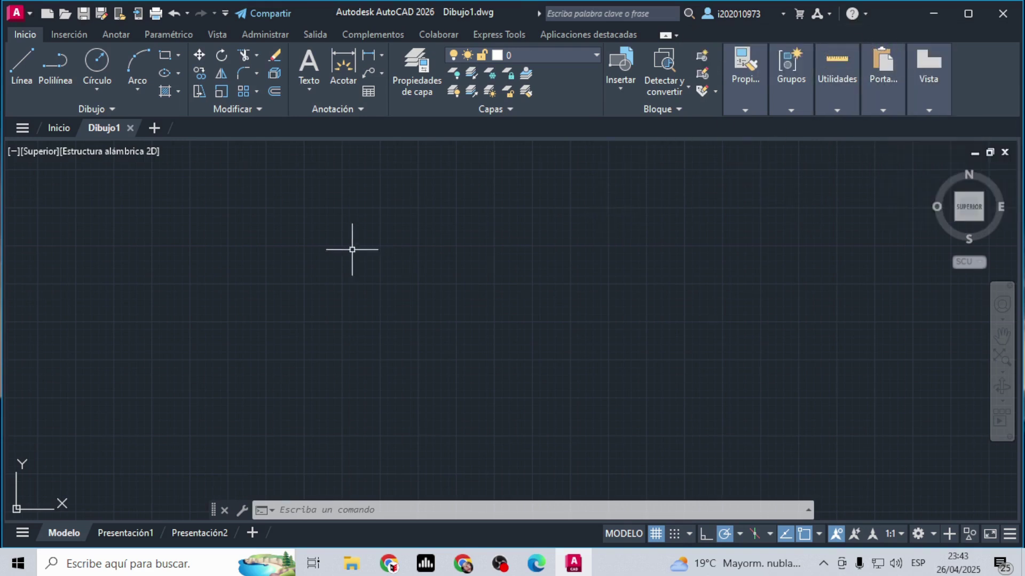
click(876, 68)
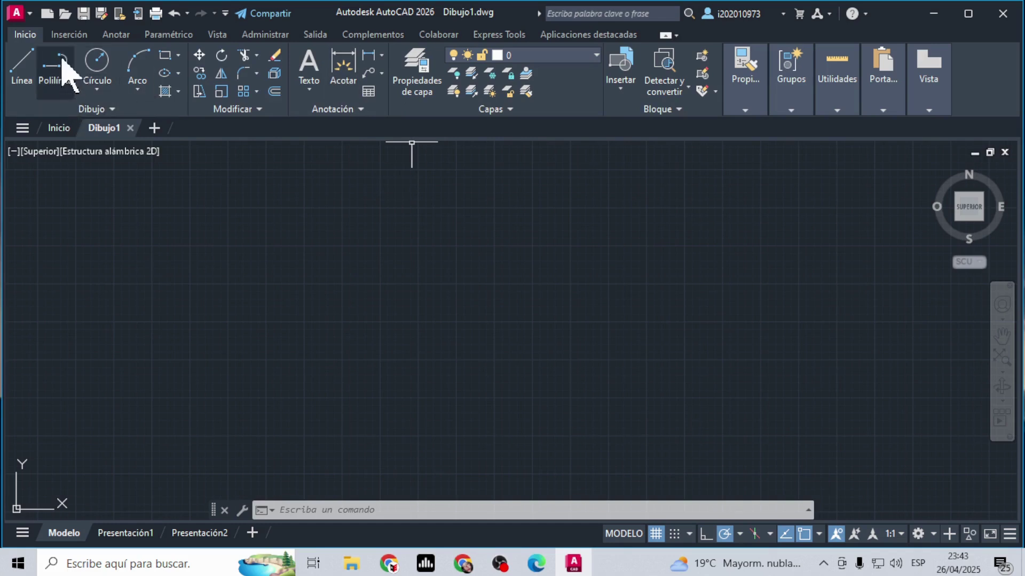
click(907, 61)
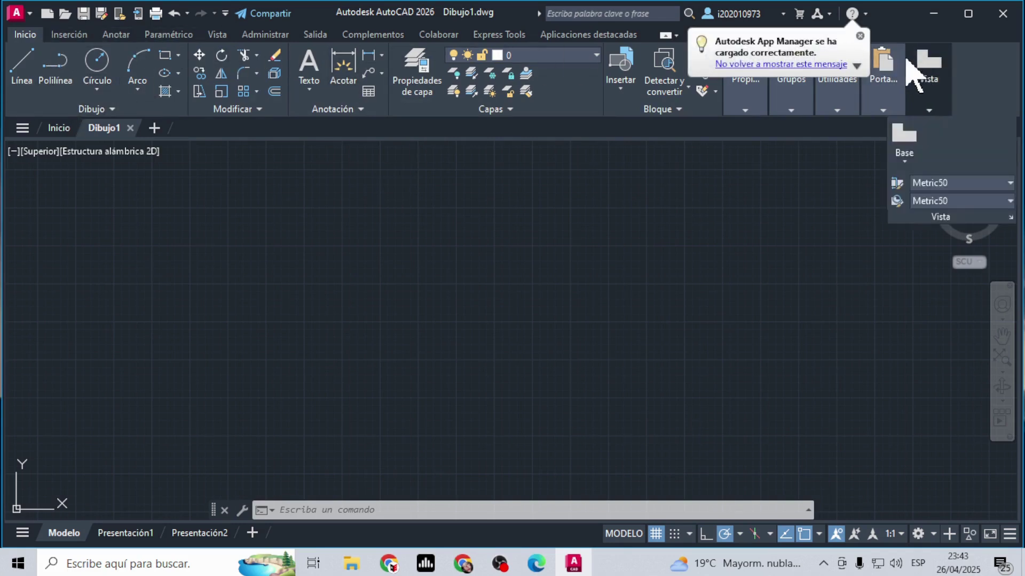
Minimise AutoCAD and place the Español shortcut at the top, the English shortcut just below.
click(933, 15)
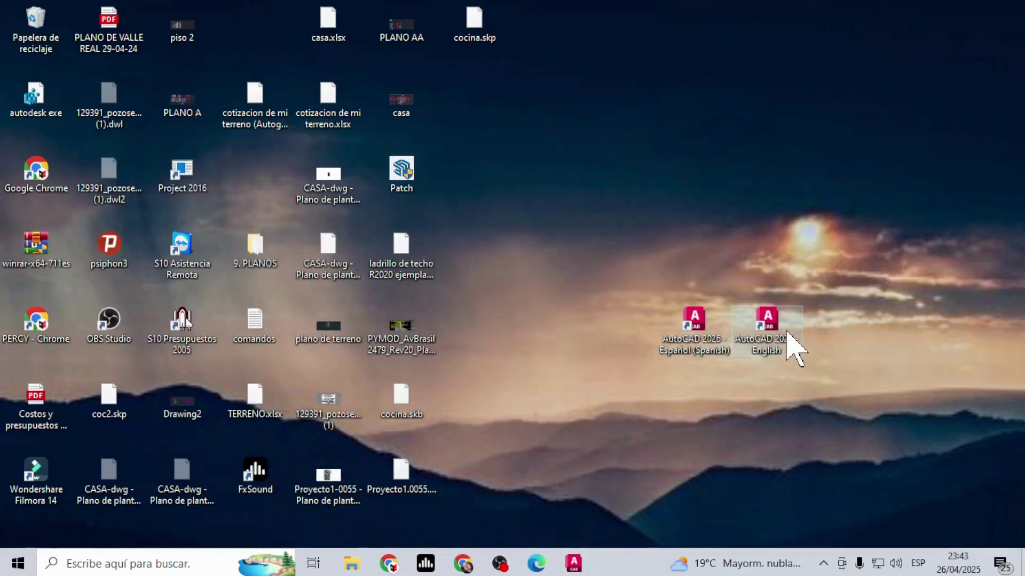
drag(787, 332, 641, 256)
drag(703, 328, 556, 327)
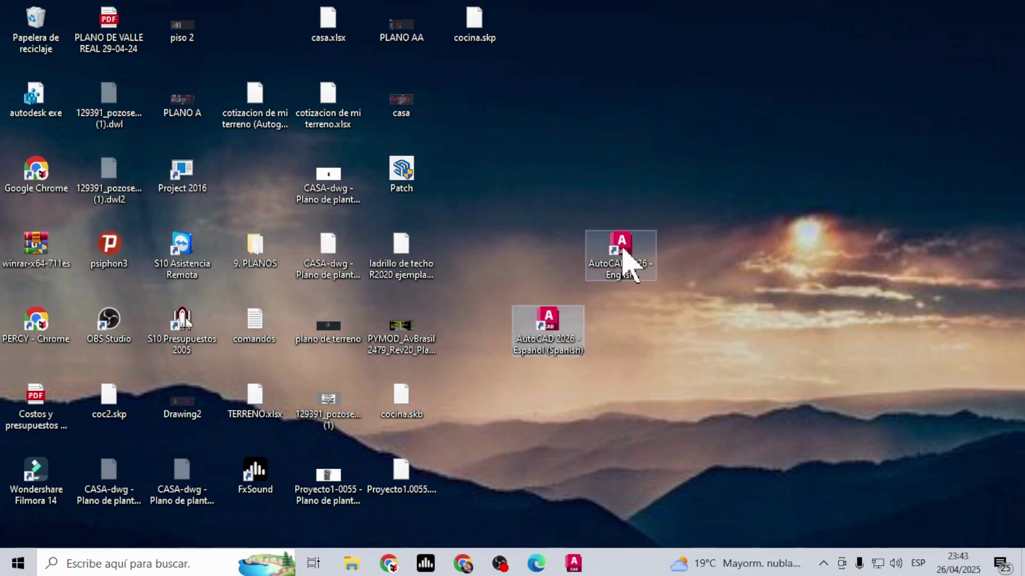
mouse_move(630, 264)
mouse_down()
mouse_move(654, 349)
mouse_move(646, 363)
mouse_move(715, 350)
mouse_up()
drag(549, 366, 549, 401)
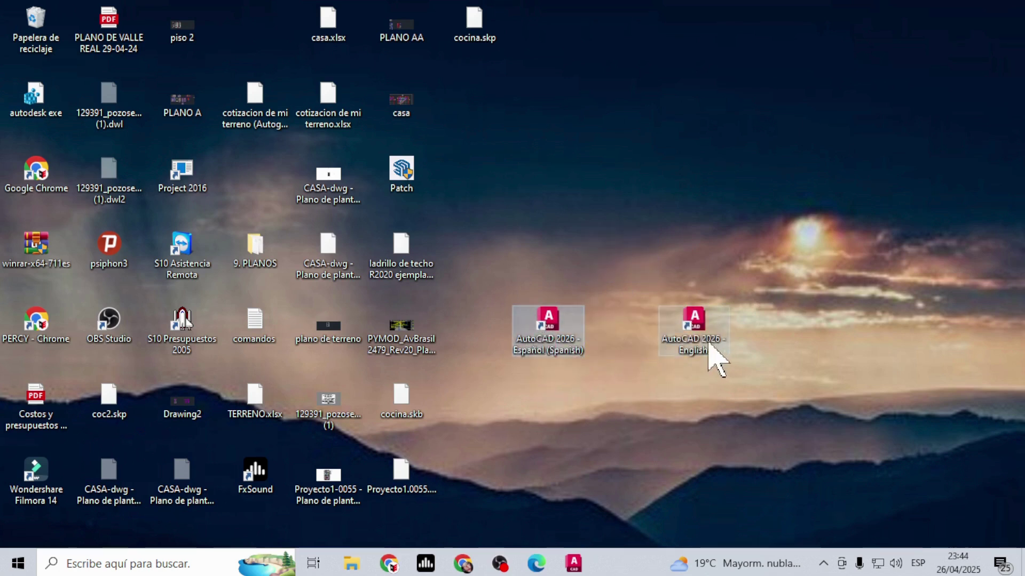
drag(715, 361, 568, 434)
mouse_move(559, 349)
mouse_down()
mouse_move(507, 238)
mouse_move(491, 144)
mouse_up()
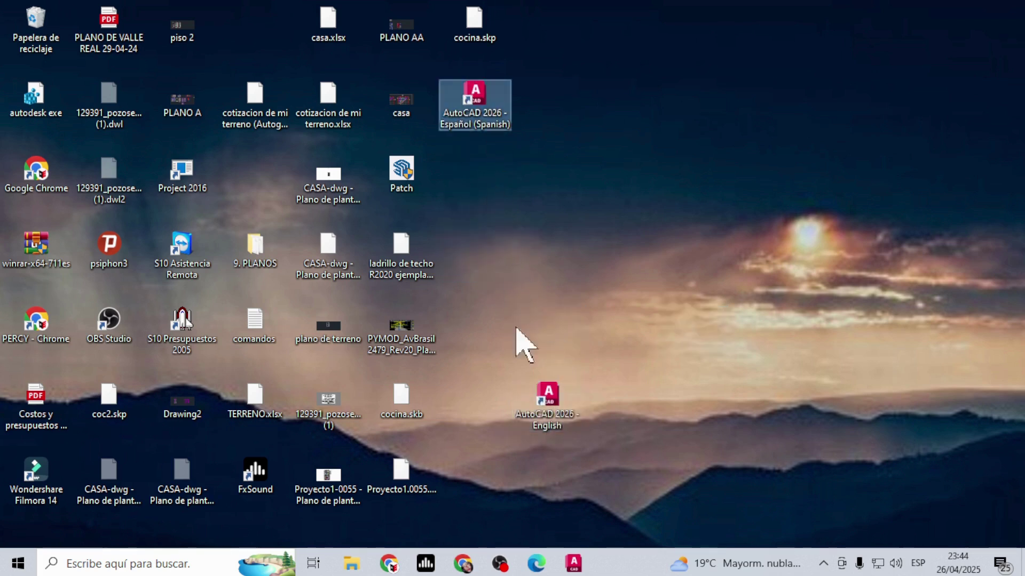
drag(555, 416, 497, 222)
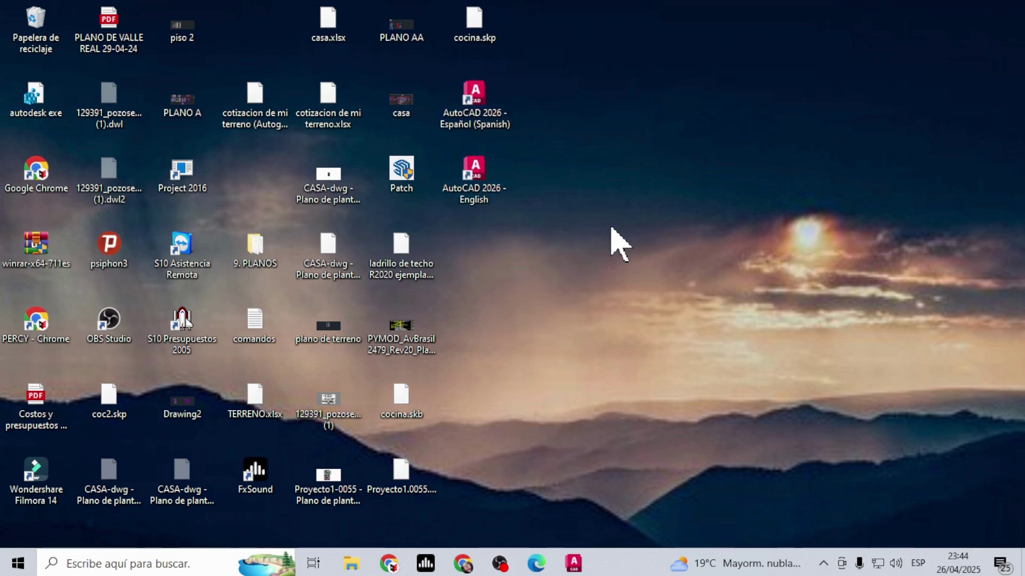